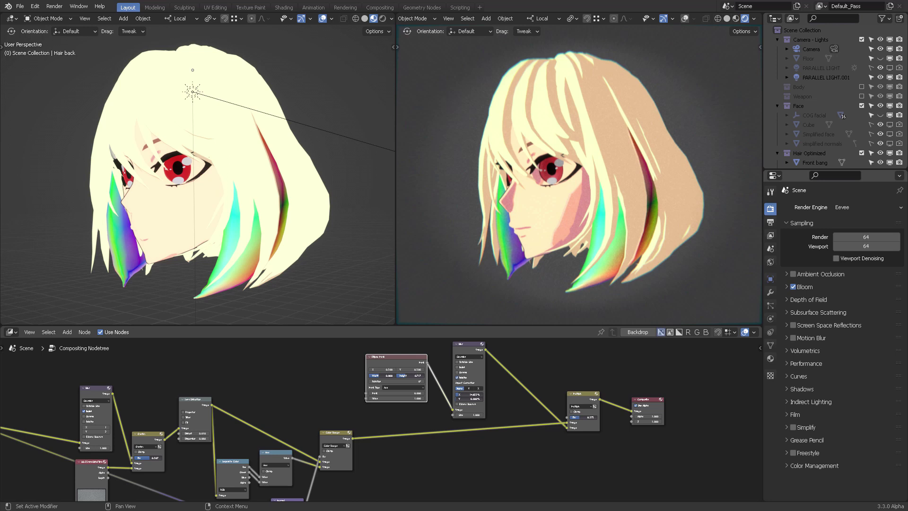
Show the splash screen to check which program version is running, and close it again.
click(8, 6)
click(33, 17)
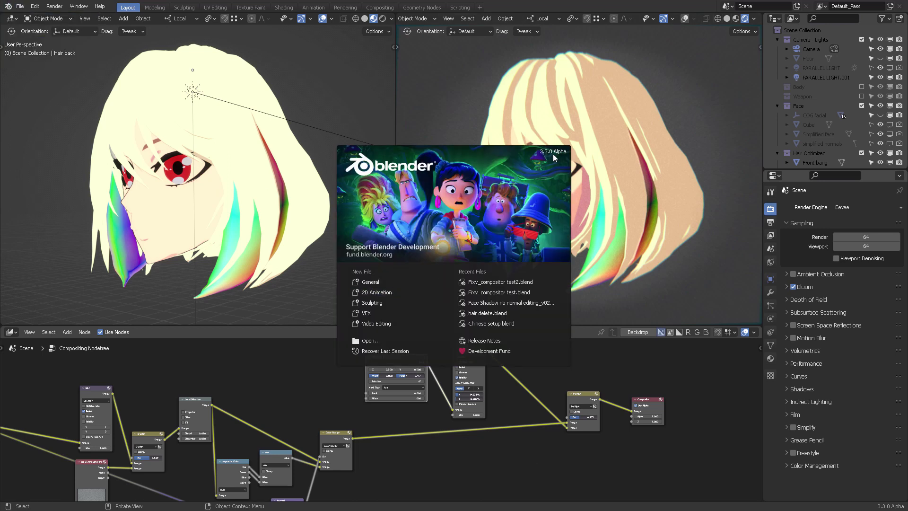
click(20, 6)
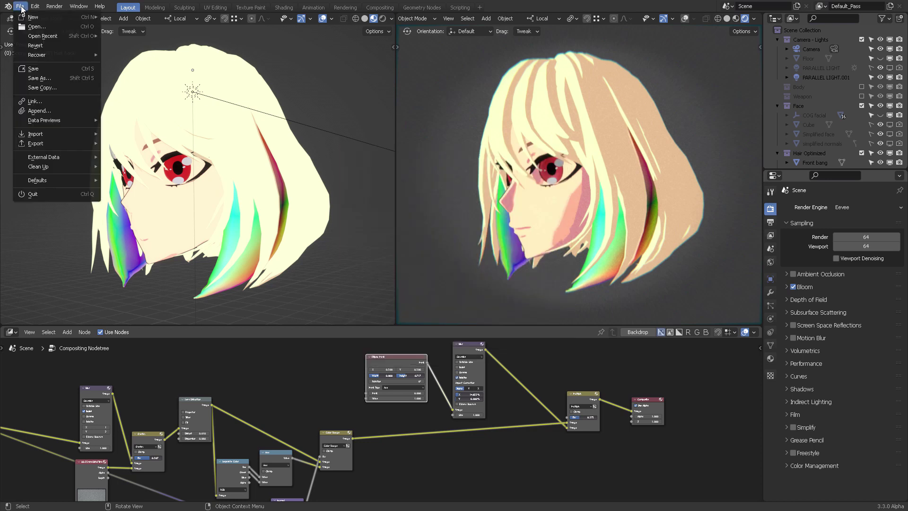
Check the Developer Extras interface preference and the experimental Realtime Compositor preference, and close the preferences.
click(35, 6)
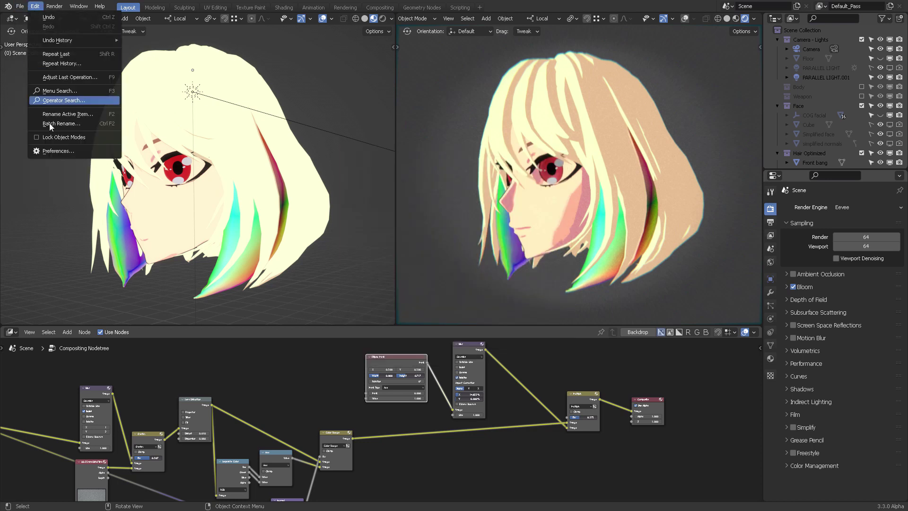
click(56, 151)
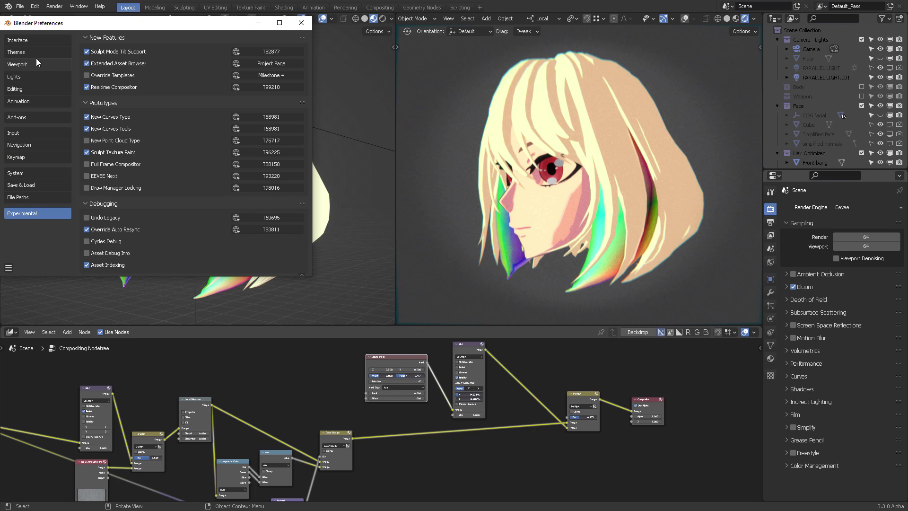
click(32, 40)
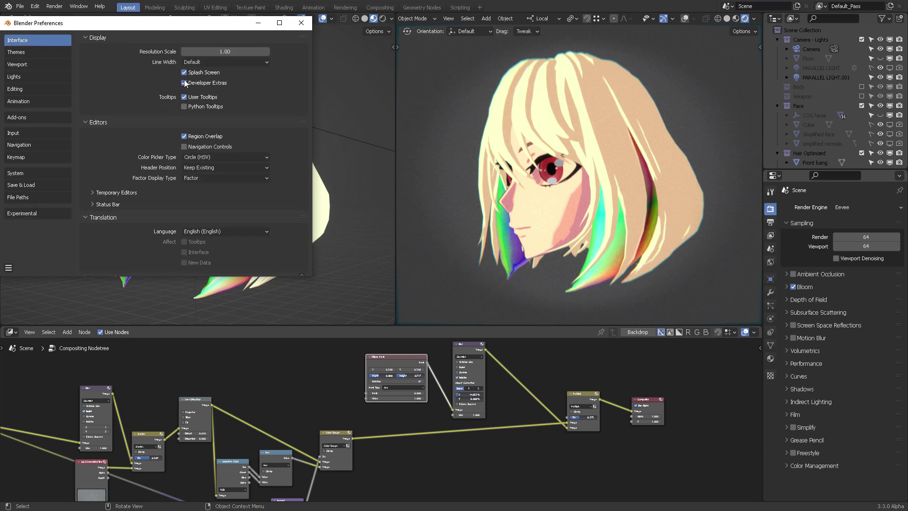
click(31, 214)
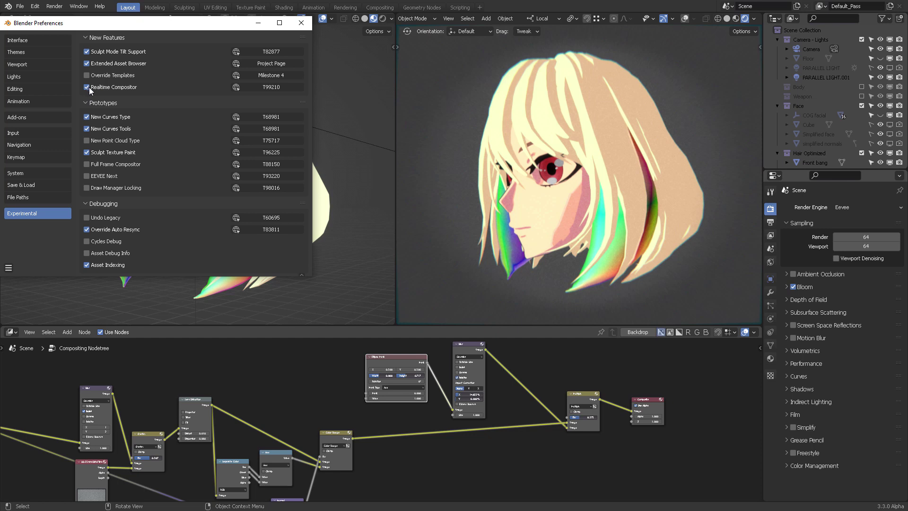
click(301, 22)
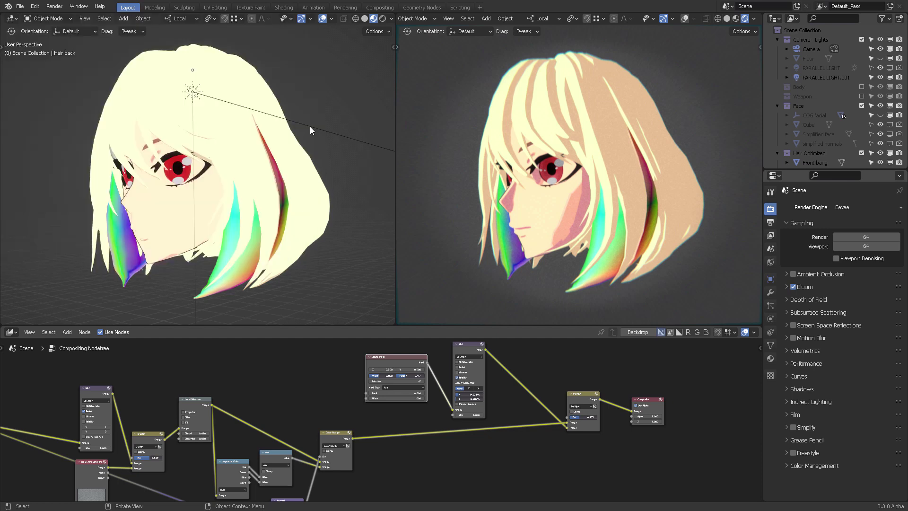
Move the Render Layers node closer to the first Blur node and tighten the arrangement of the Lens Distortion and Separate Color nodes.
click(13, 332)
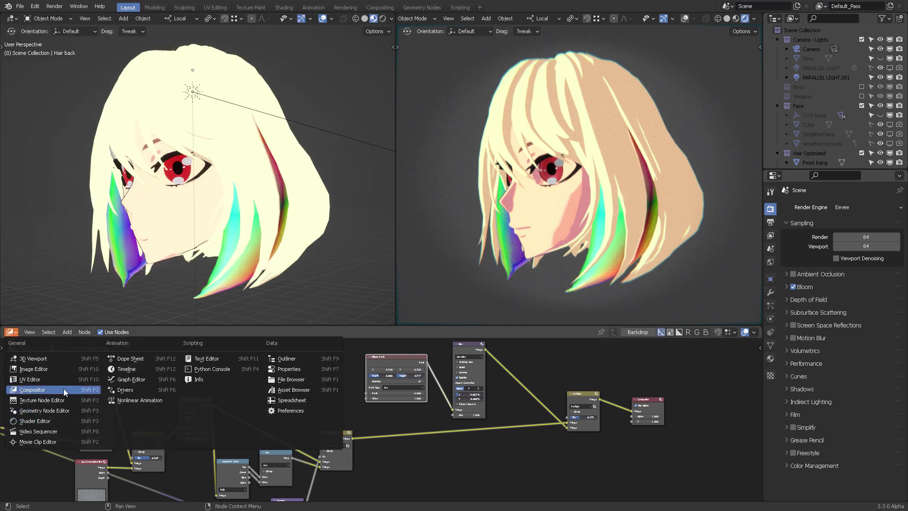
click(472, 450)
middle_drag(478, 446, 706, 427)
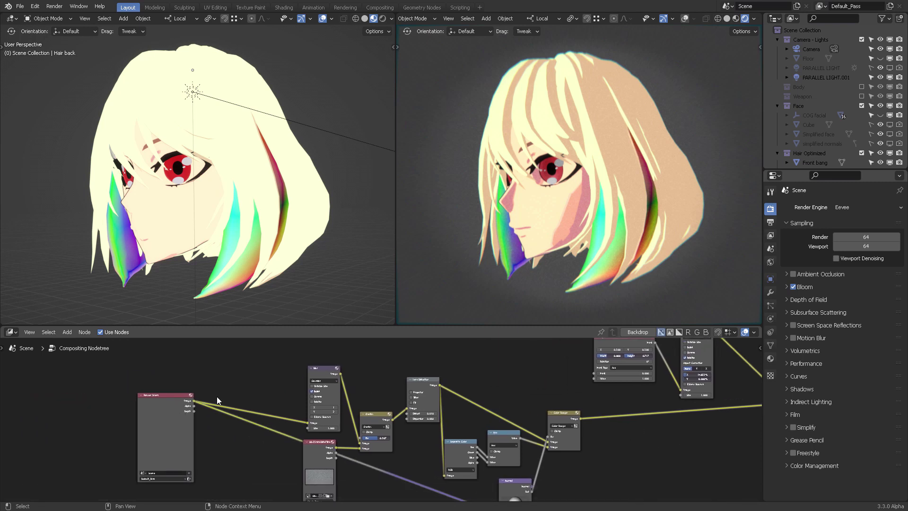
drag(146, 406, 232, 437)
middle_drag(232, 407, 146, 398)
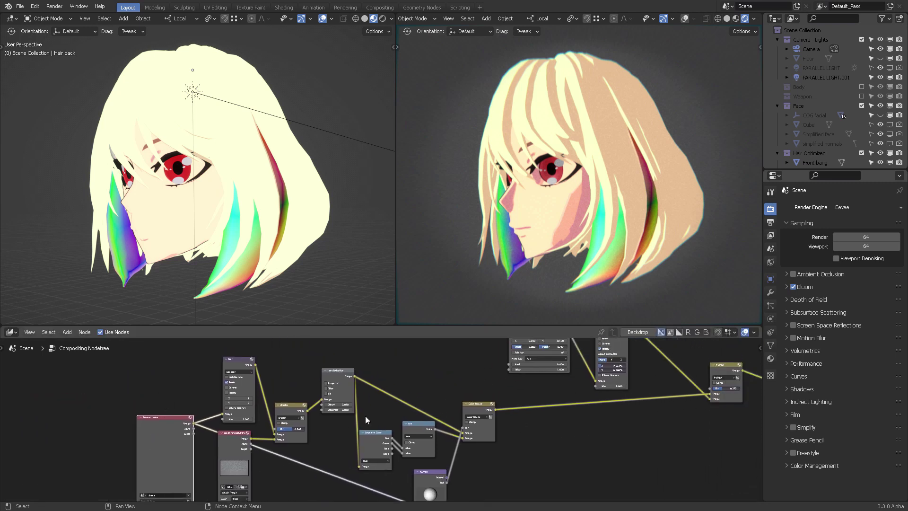
drag(344, 391, 367, 415)
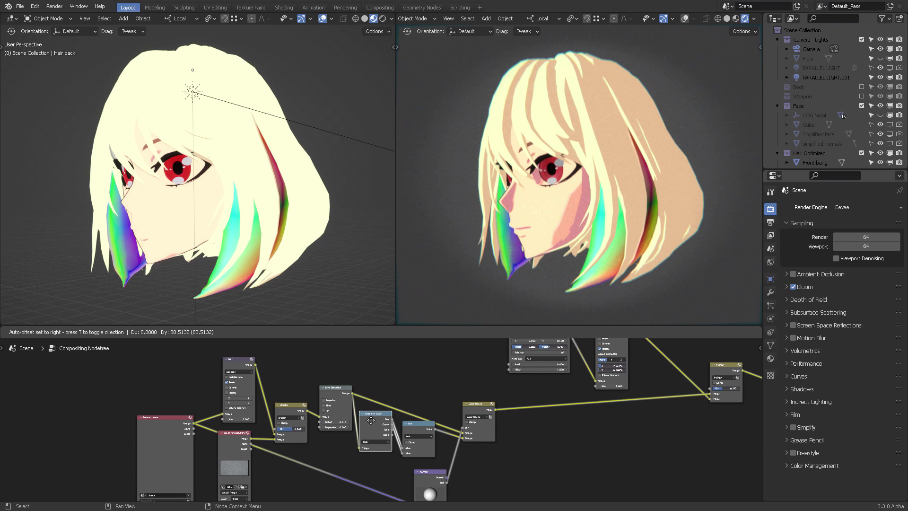
ctrl+scroll(411, 423, right, 10)
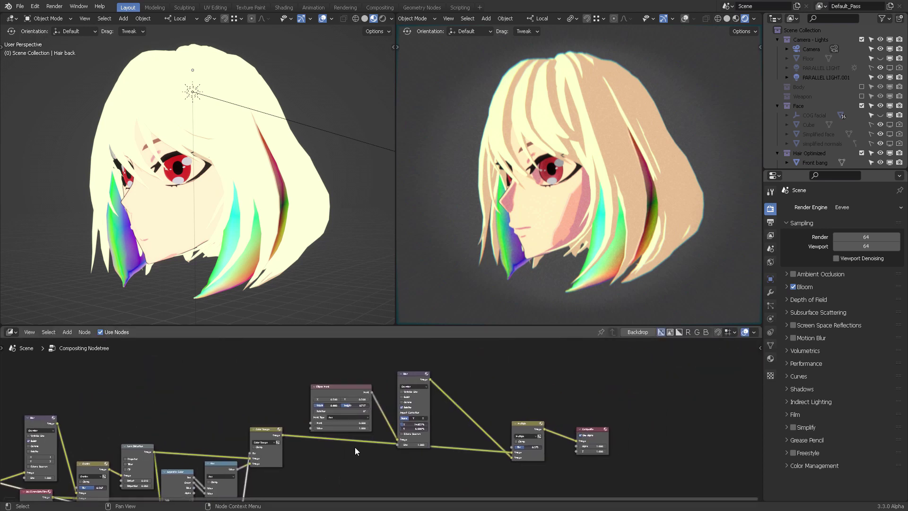
Compact the Ellipse Mask, its Blur, Multiply and Composite nodes around Color Dodge, and make the compositor area taller.
drag(290, 361, 209, 385)
drag(512, 418, 609, 495)
drag(592, 456, 382, 438)
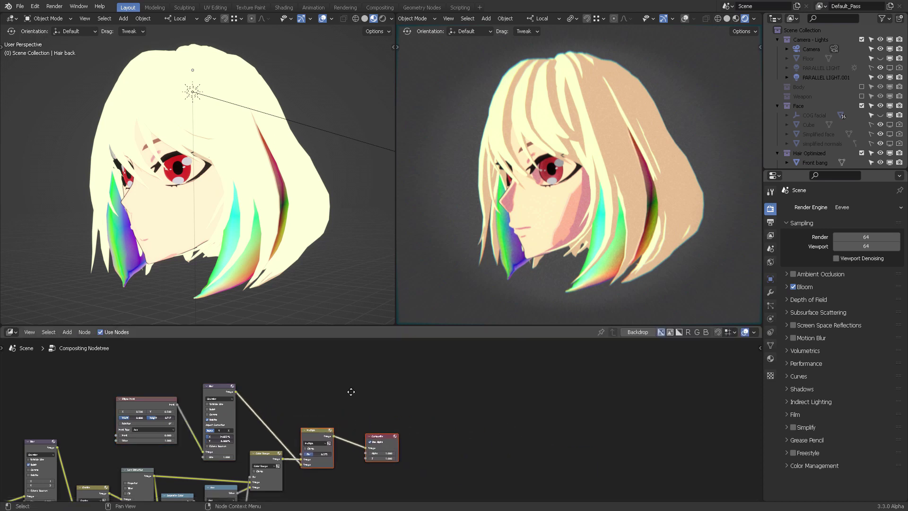
middle_drag(349, 388, 549, 353)
drag(370, 326, 370, 290)
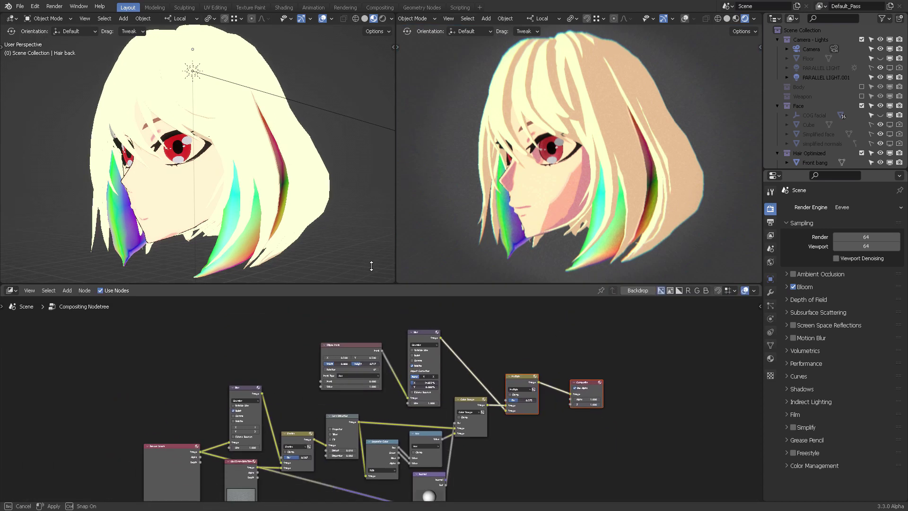
Examine the whole compositing node tree from Render Layers to Composite, temporarily maximizing the compositor area.
scroll(437, 374, up, 2)
middle_drag(539, 362, 429, 351)
scroll(519, 369, up, 3)
scroll(553, 367, up, 2)
scroll(524, 349, down, 2)
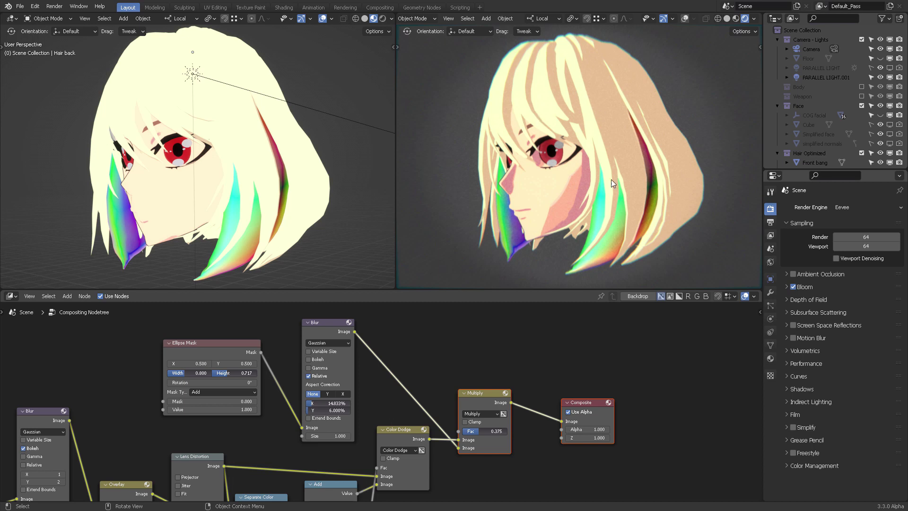
middle_drag(281, 445, 473, 345)
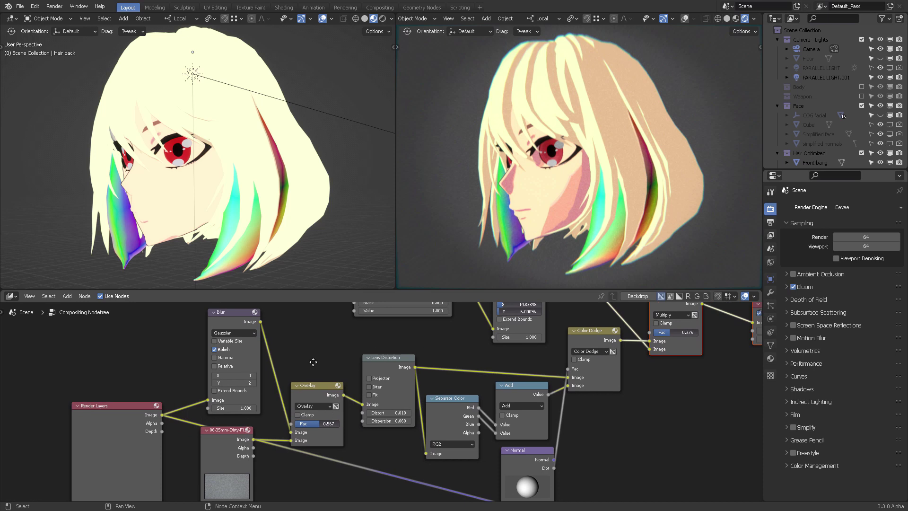
middle_drag(313, 362, 364, 324)
key(ctrl+space)
middle_drag(425, 224, 374, 234)
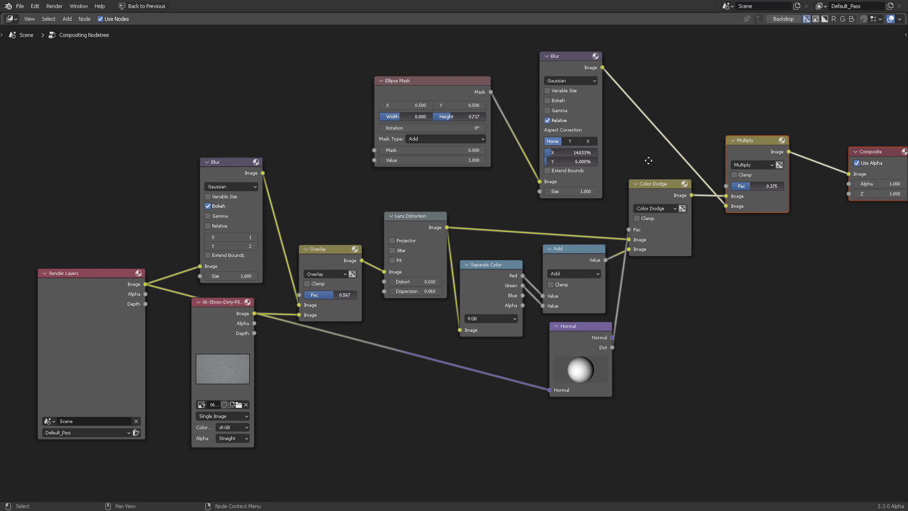
middle_drag(649, 158, 619, 152)
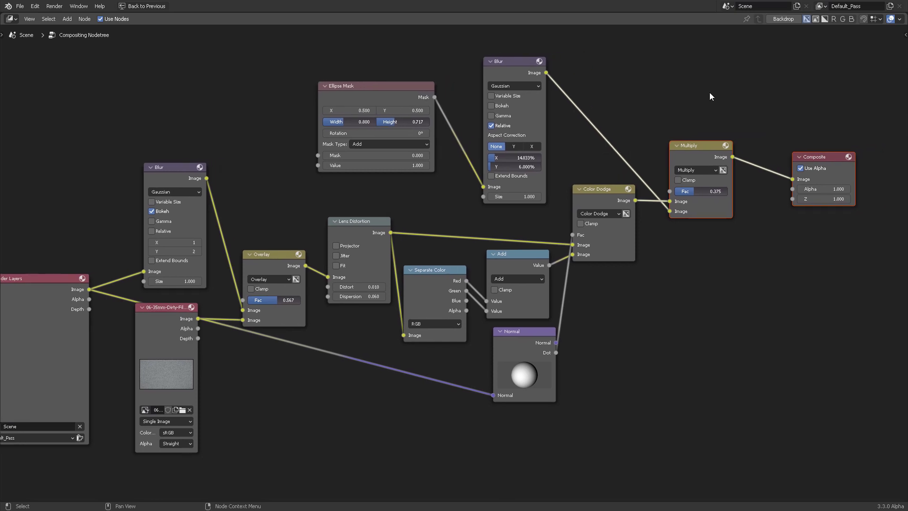
key(ctrl+space)
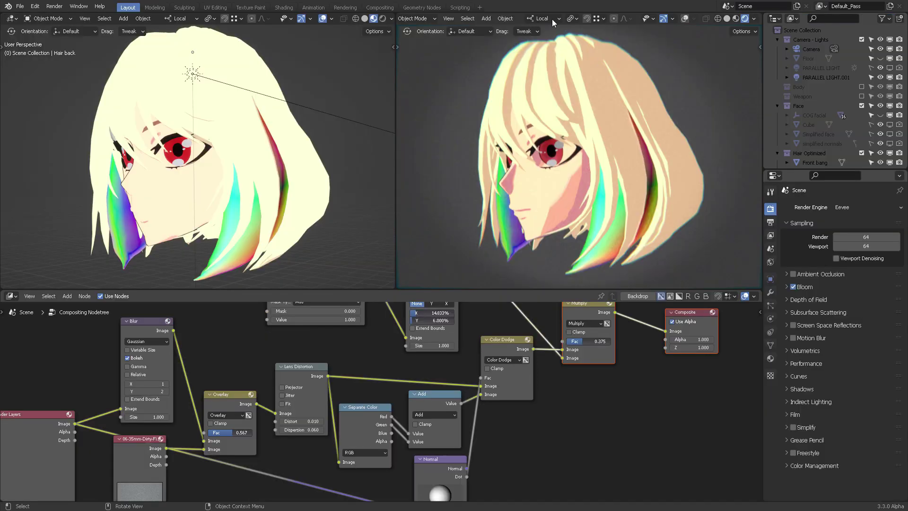
Check the Use Compositor option in the shading settings of the rendered viewport.
click(754, 19)
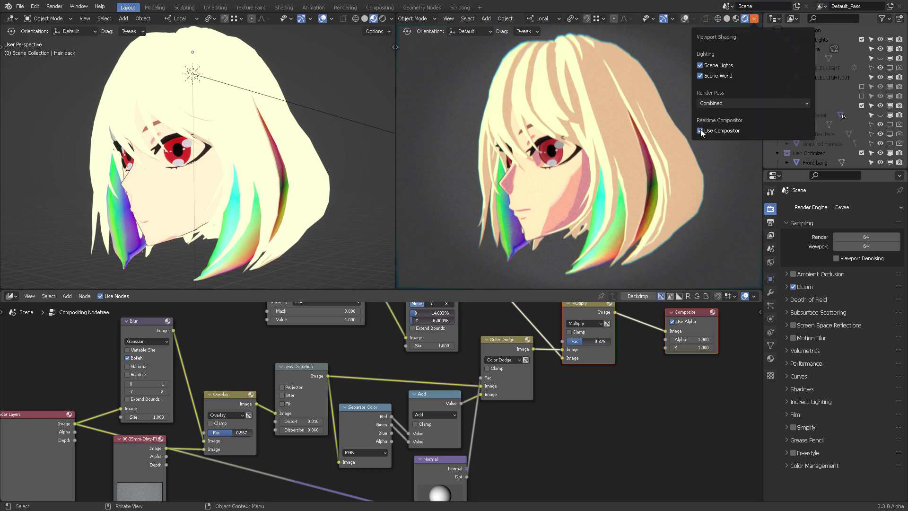
click(547, 396)
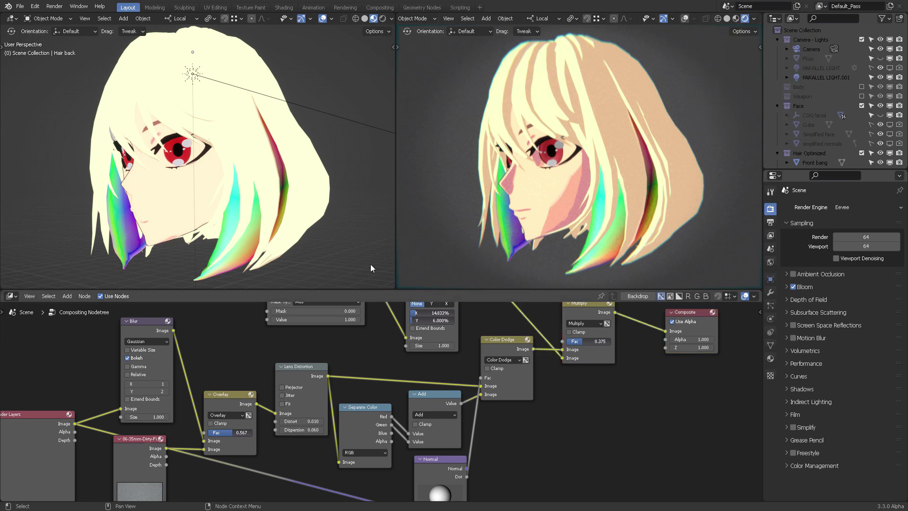
click(173, 209)
click(362, 107)
click(756, 18)
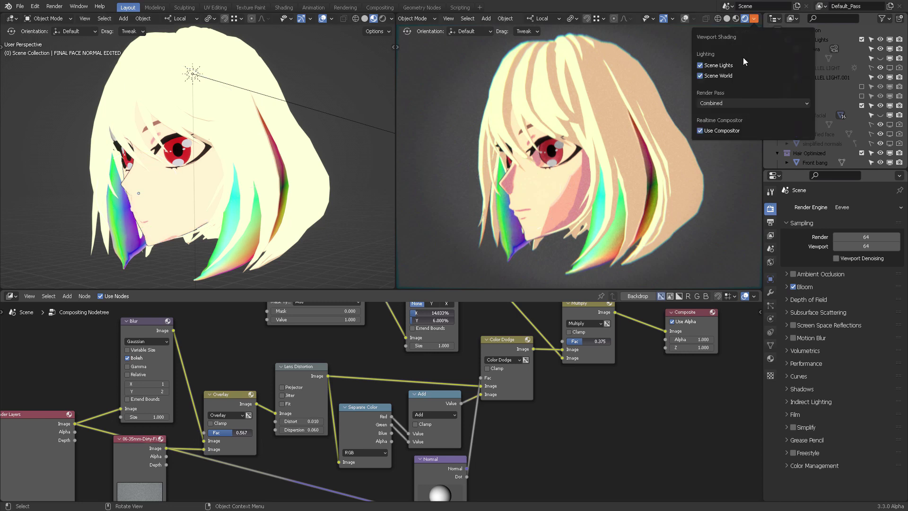
scroll(436, 21, up, 2)
click(408, 19)
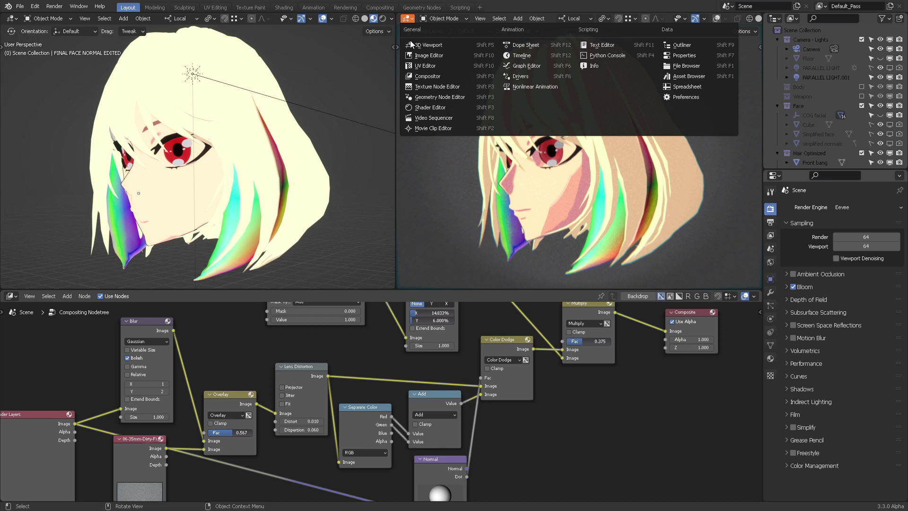
scroll(704, 18, down, 2)
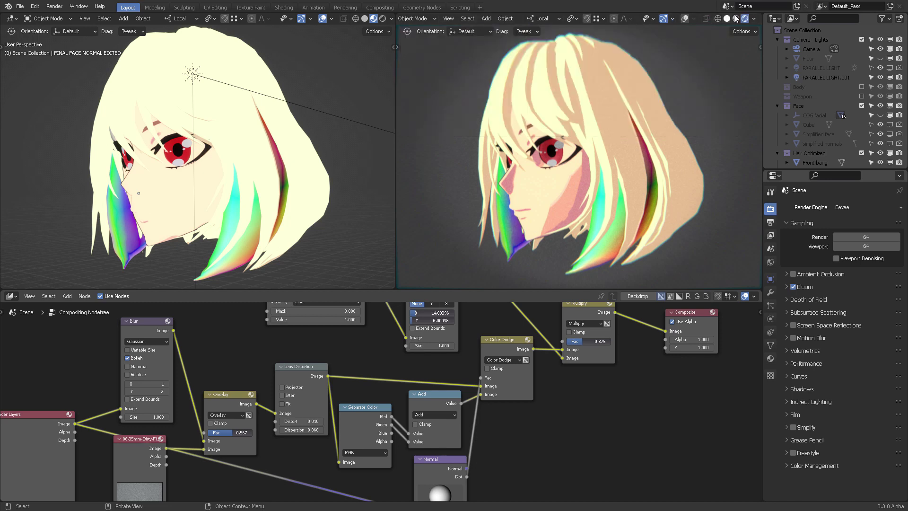
click(754, 19)
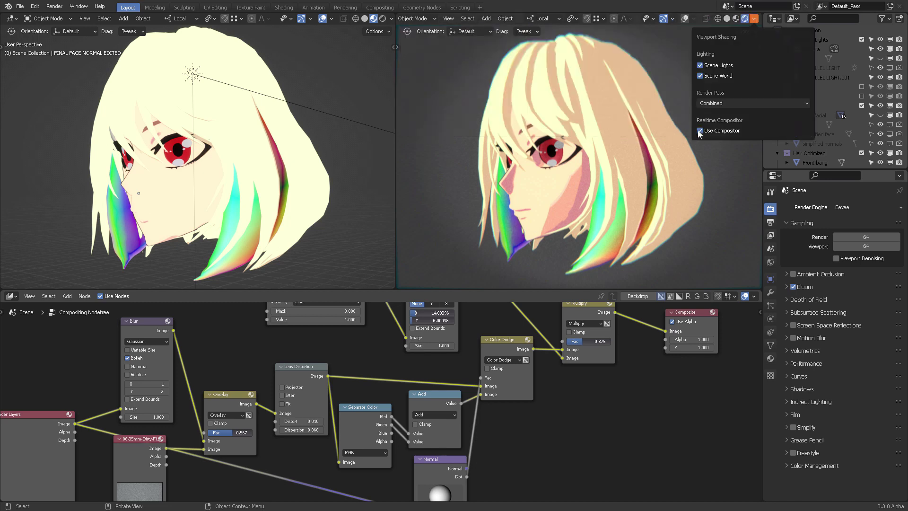
Move the Composite node closer to the Multiply node.
middle_drag(622, 387, 601, 442)
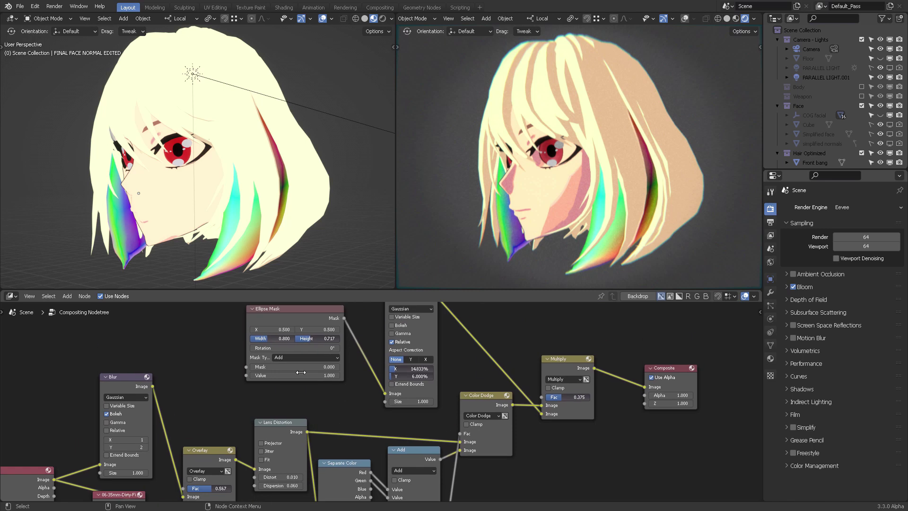
middle_drag(461, 341, 403, 372)
drag(615, 397, 588, 384)
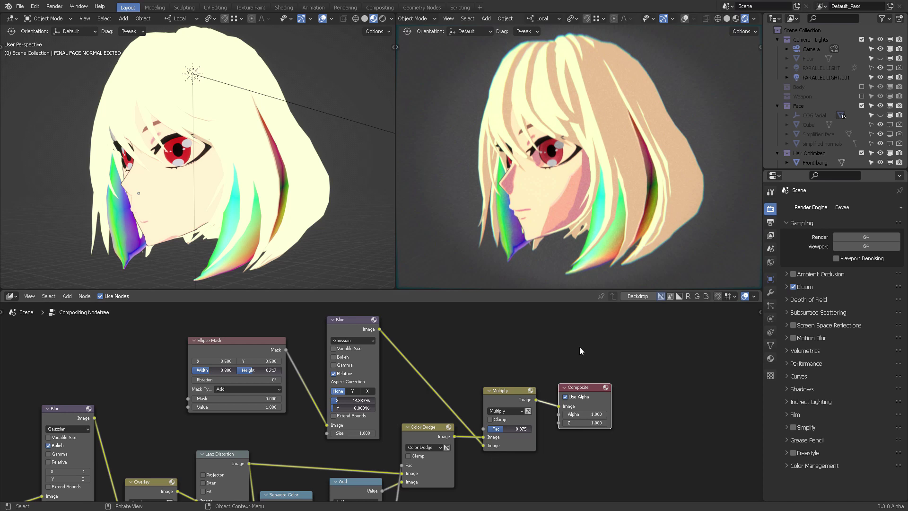
middle_drag(578, 362, 607, 340)
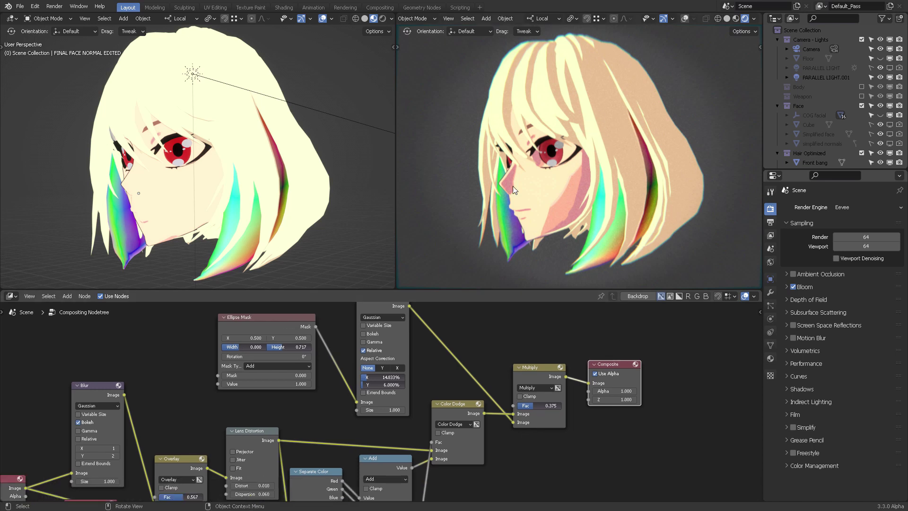
Inspect the composited head in the rendered viewport from several angles and distances.
scroll(600, 180, up, 3)
mouse_move(600, 181)
middle_down()
mouse_move(632, 172)
mouse_move(602, 170)
mouse_move(706, 164)
mouse_move(603, 166)
middle_up()
scroll(631, 152, up, 2)
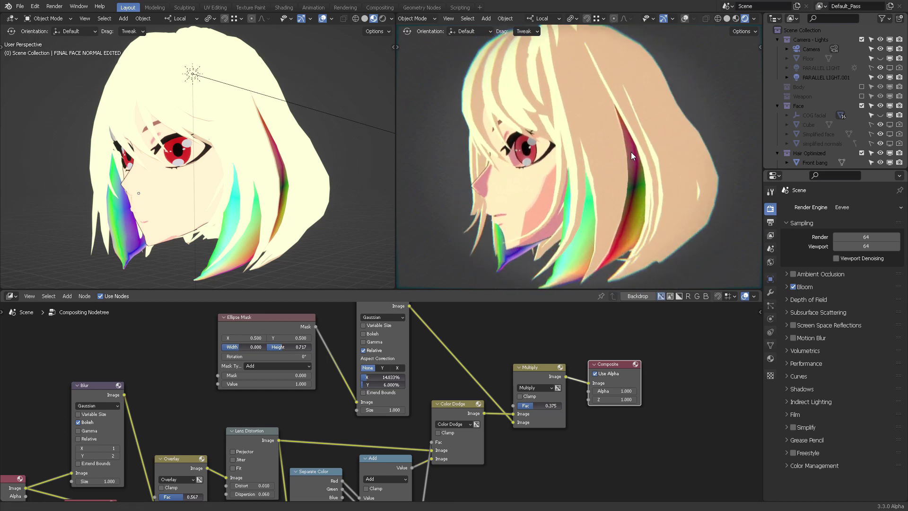
middle_drag(626, 163, 647, 154)
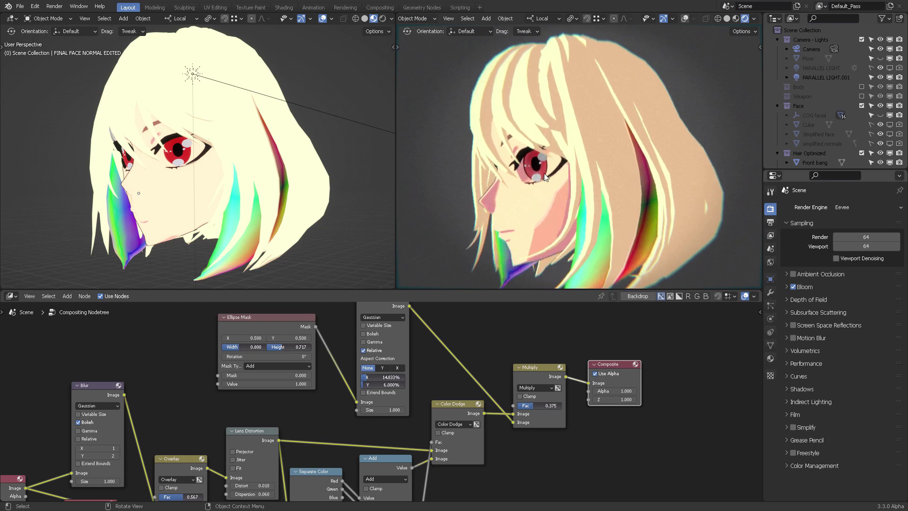
middle_drag(544, 173, 623, 168)
scroll(624, 168, up, 5)
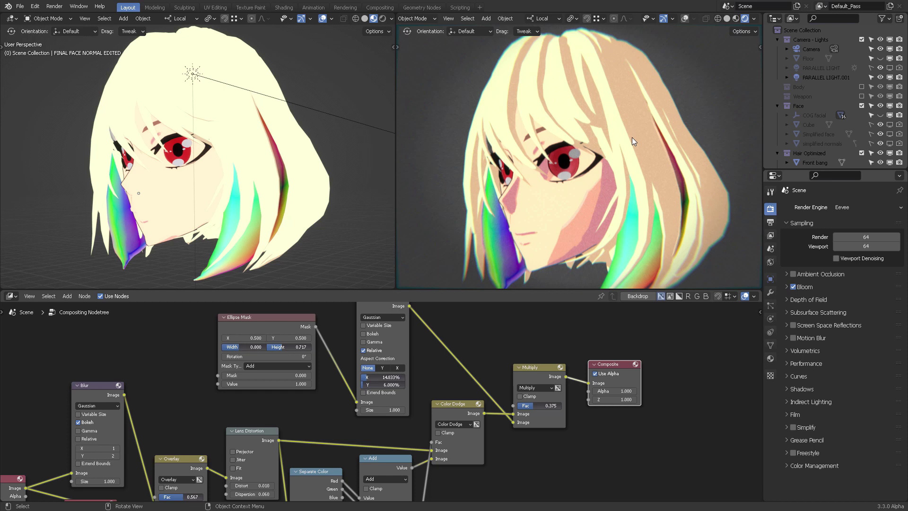
mouse_move(633, 137)
middle_down()
mouse_move(621, 135)
mouse_move(637, 150)
middle_up()
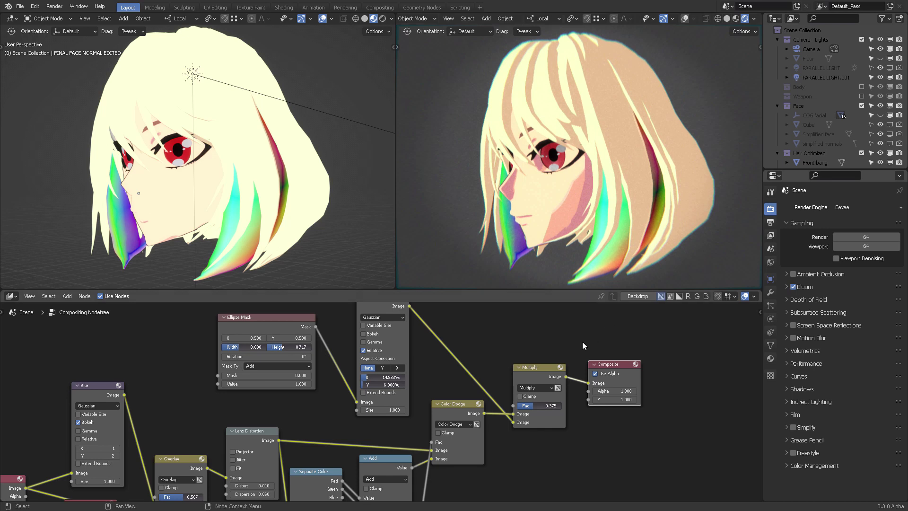
Nudge the Composite node right beside Multiply and recheck the head close up in the rendered viewport.
drag(606, 364, 596, 357)
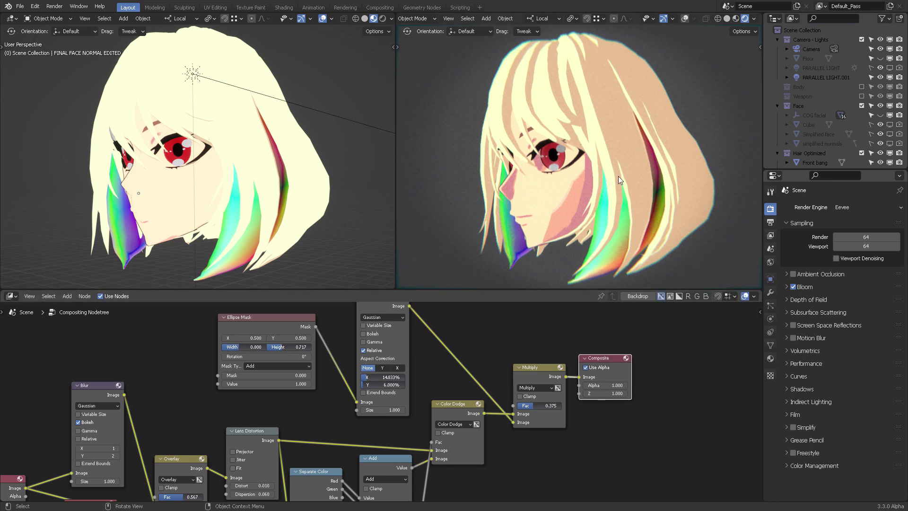
middle_drag(658, 129, 647, 130)
scroll(647, 129, up, 2)
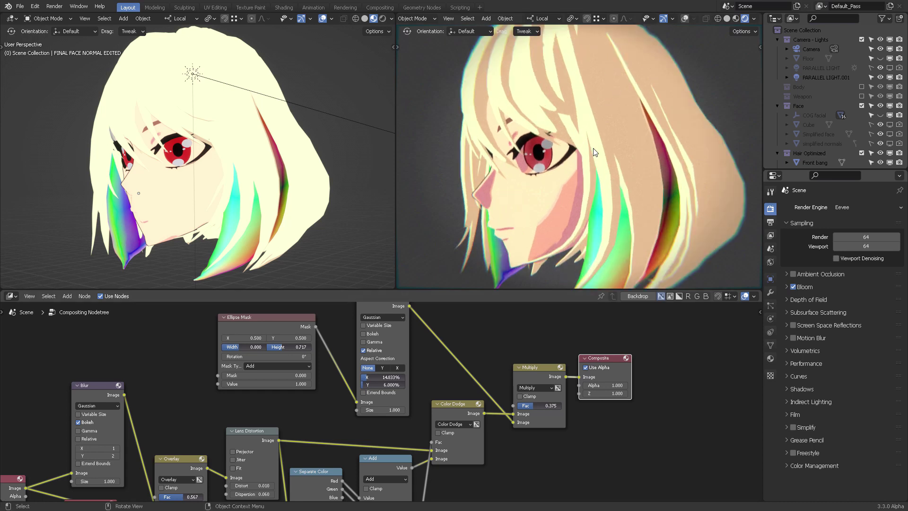
Examine how the 35mm dirty-film image feeds the Overlay node, checking the head in the rendered viewport, and nudge the Overlay node slightly.
middle_drag(189, 473, 369, 410)
middle_drag(317, 469, 398, 407)
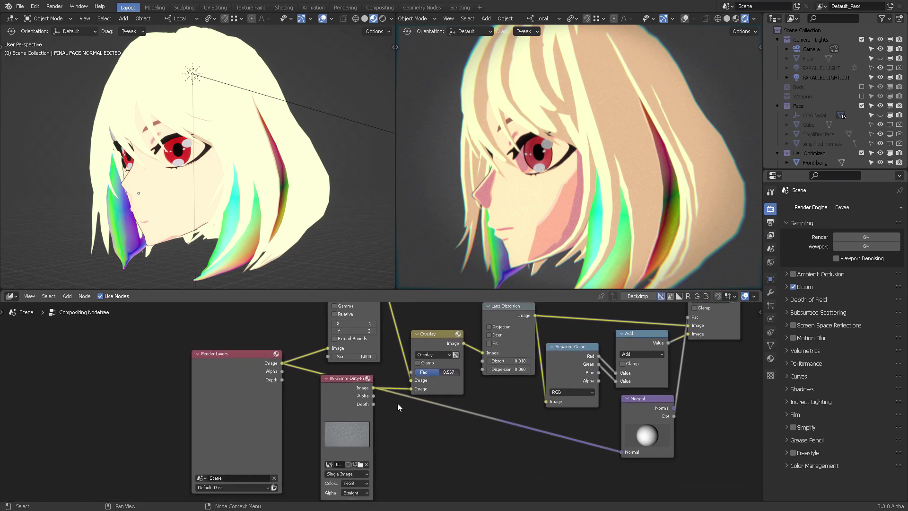
scroll(319, 384, up, 3)
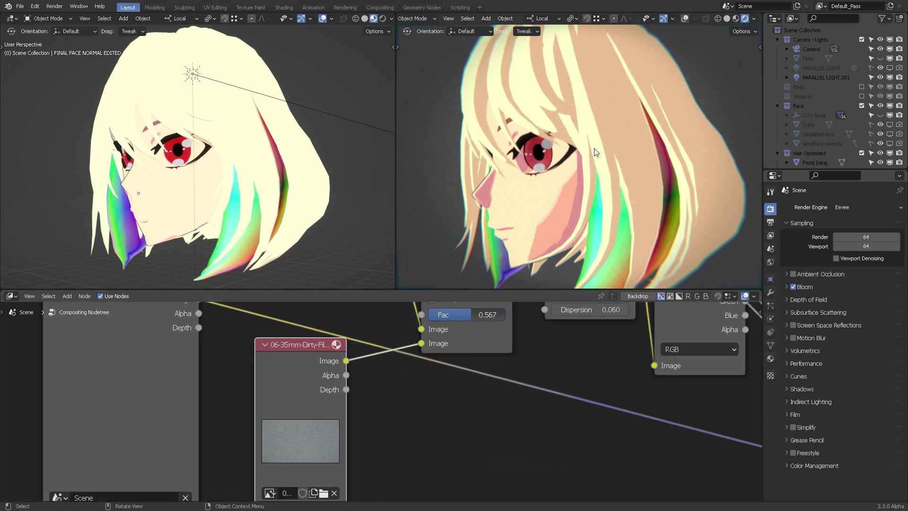
middle_drag(640, 148, 618, 142)
middle_drag(522, 430, 476, 510)
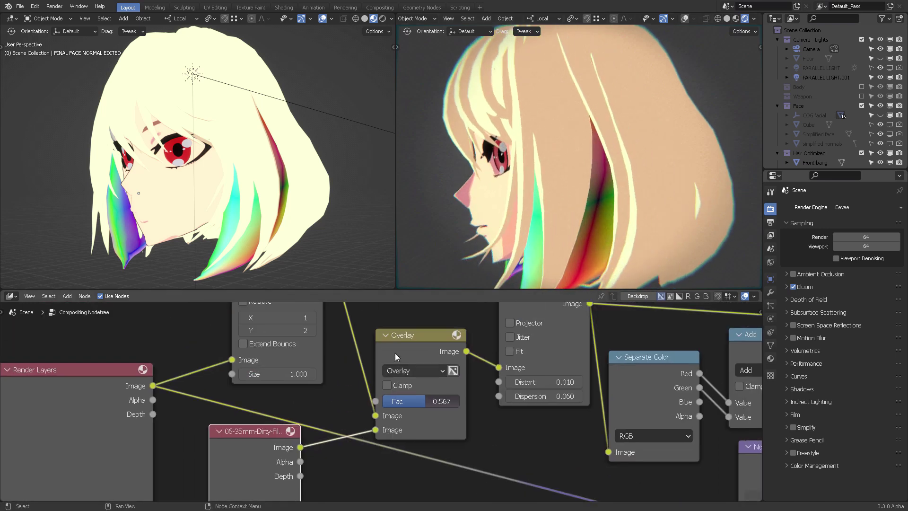
mouse_move(395, 353)
mouse_down()
mouse_move(383, 337)
mouse_move(398, 349)
mouse_up()
Compare the head in the solid and rendered viewports from new angles and a greater distance.
middle_drag(572, 147, 608, 144)
middle_drag(225, 122, 278, 55)
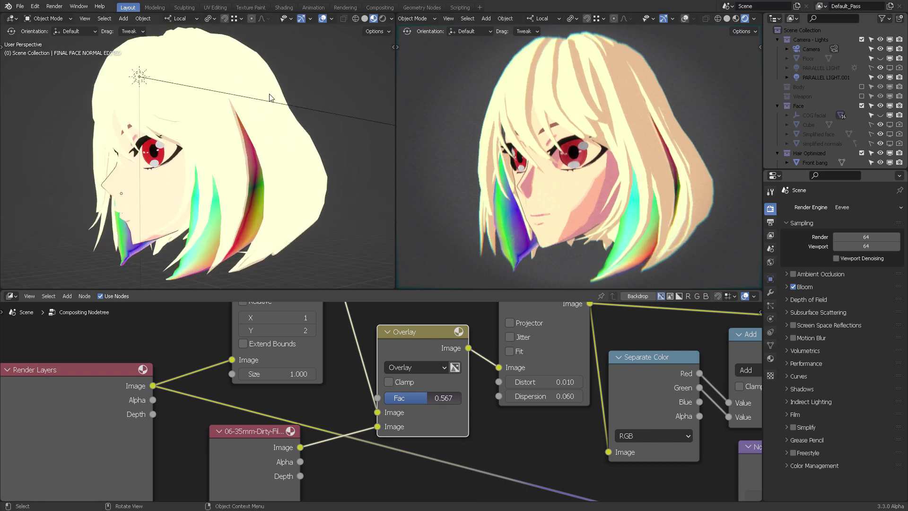
middle_drag(634, 95, 674, 112)
scroll(674, 112, up, 1)
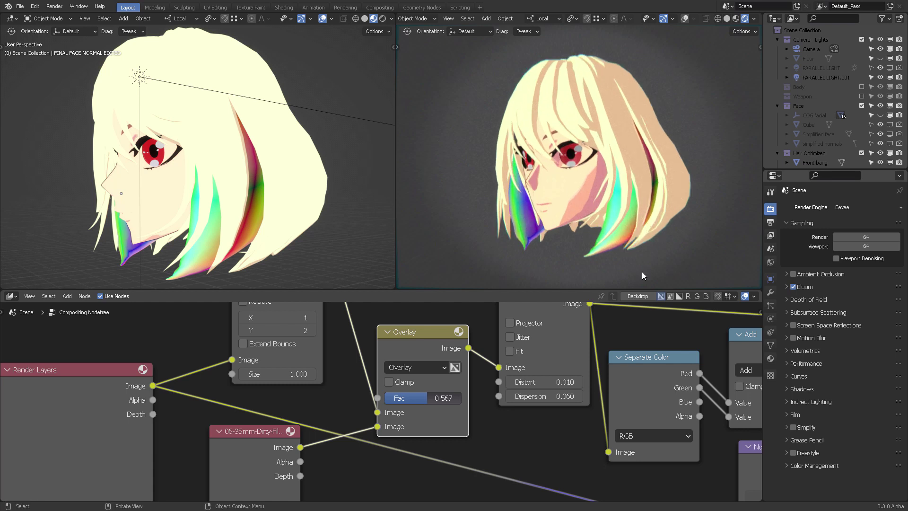
Toggle Use Alpha off and back on for the Composite node and move the node farther from Multiply.
middle_drag(634, 364, 333, 397)
scroll(516, 402, down, 6)
middle_drag(651, 407, 513, 434)
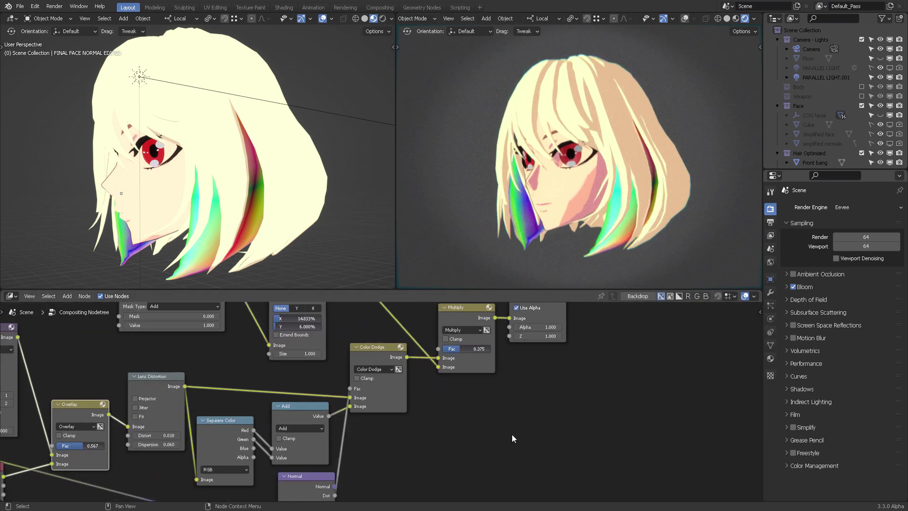
middle_drag(538, 396, 488, 430)
click(494, 341)
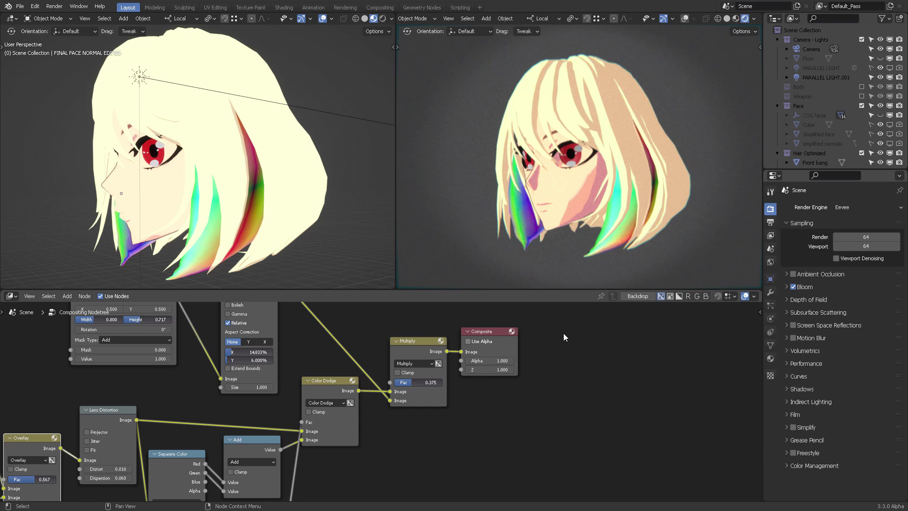
click(484, 342)
drag(507, 331, 586, 326)
Add a Glare node below the link between the Multiply and Composite nodes.
key(shift+a)
click(483, 379)
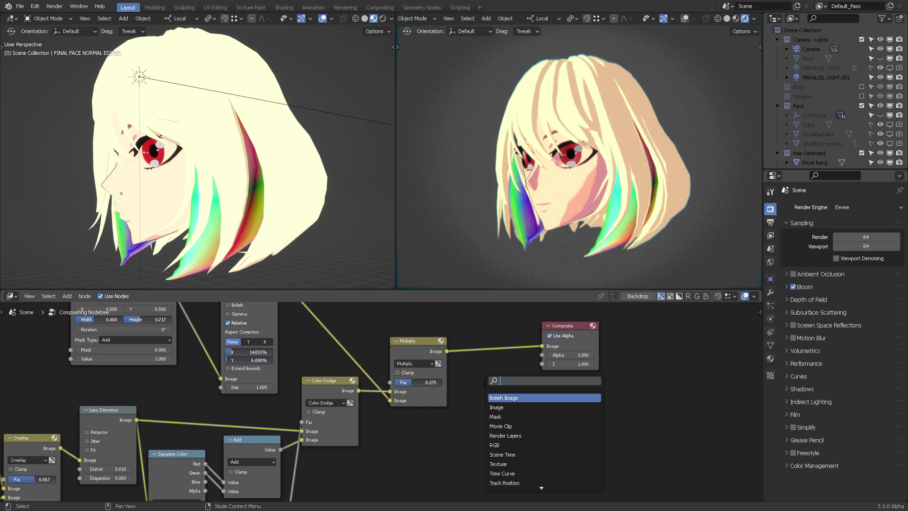
text(glare)
key(Return)
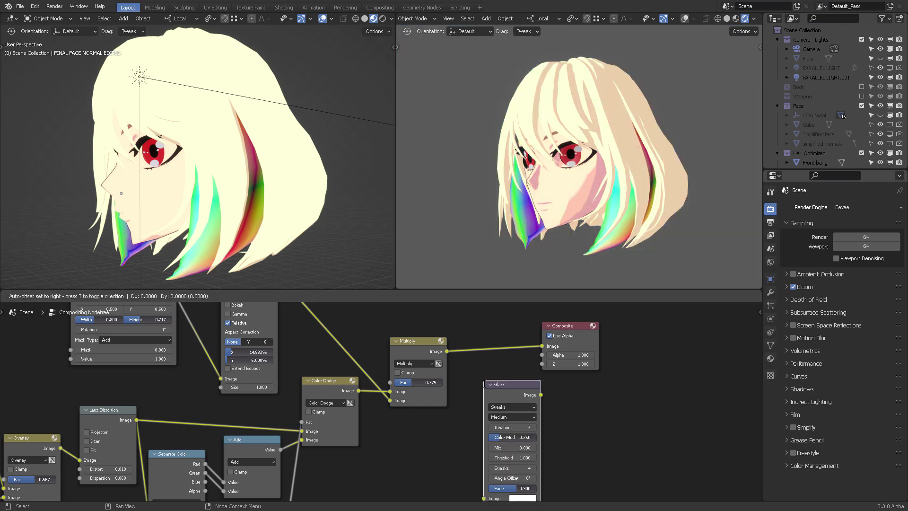
click(484, 386)
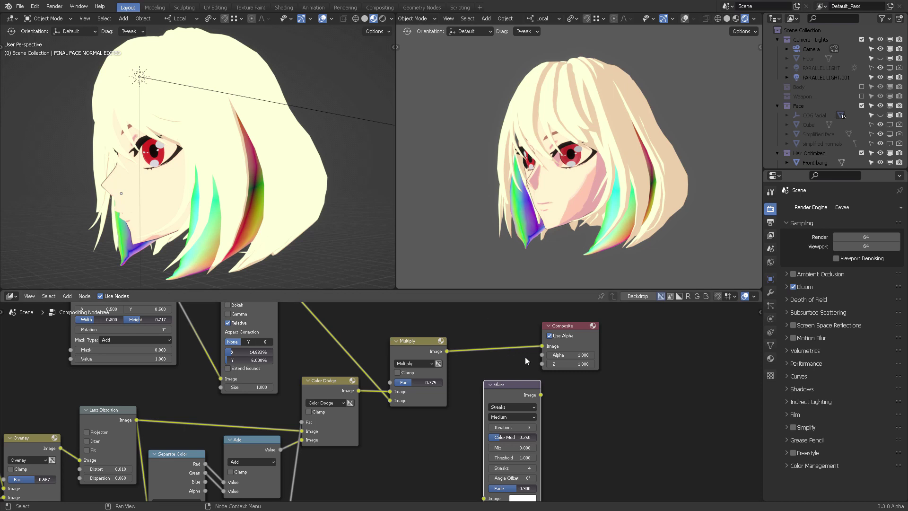
Move the Composite node farther from Multiply and place the Glare node below the gap between them.
drag(506, 385, 495, 377)
scroll(572, 385, up, 3)
middle_drag(619, 387, 536, 402)
drag(532, 325, 610, 332)
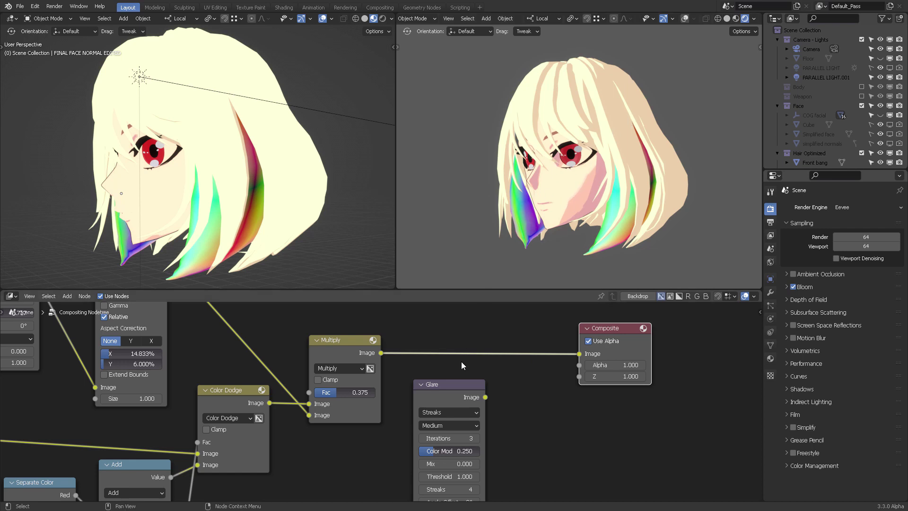
drag(464, 387, 471, 371)
scroll(520, 394, down, 2)
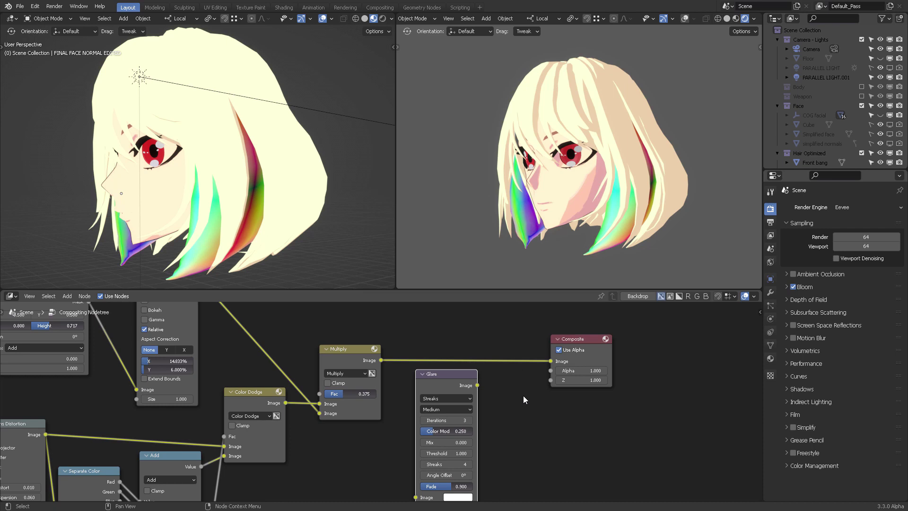
middle_drag(521, 395, 523, 376)
drag(445, 358, 450, 360)
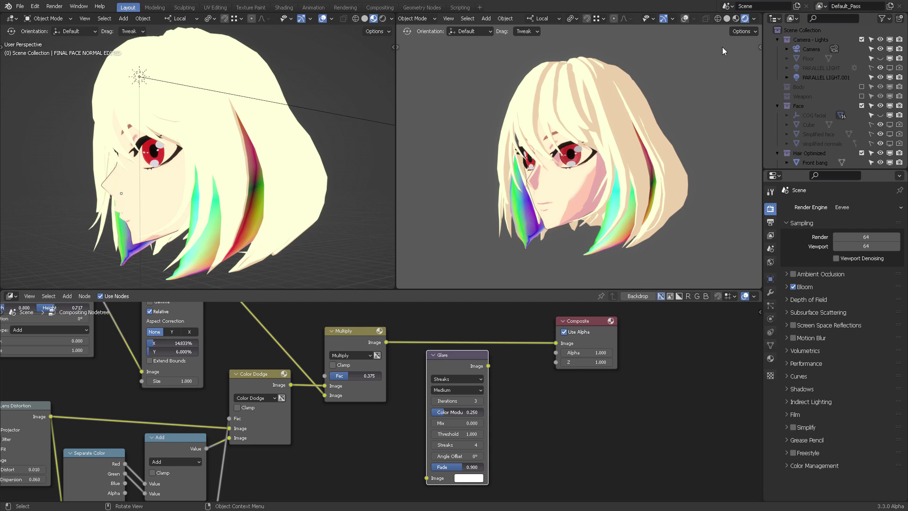
drag(514, 351, 513, 351)
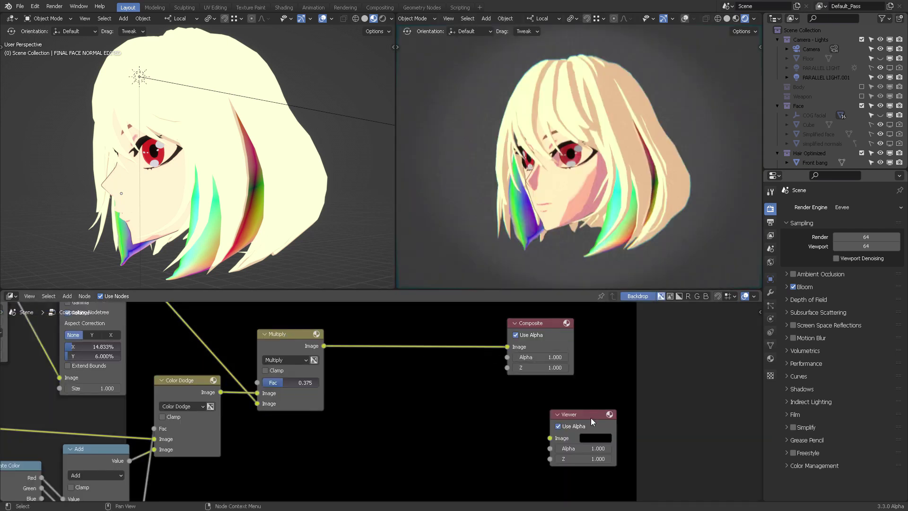
Delete the Viewer node and turn off the compositor's backdrop.
click(581, 422)
key(x)
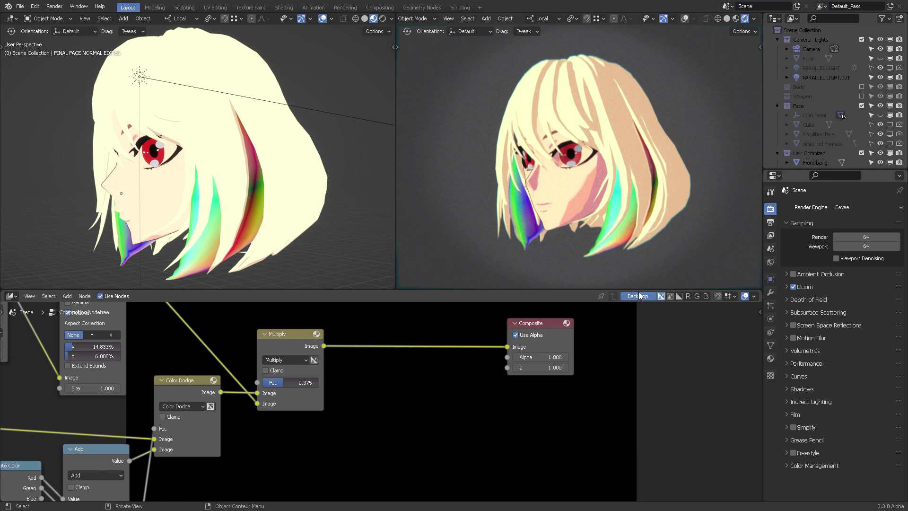
click(638, 296)
Examine the complete compositing node tree and its effect on the head in the rendered viewport from several angles and close up.
scroll(457, 429, down, 1)
scroll(426, 413, down, 9)
middle_drag(406, 402, 539, 404)
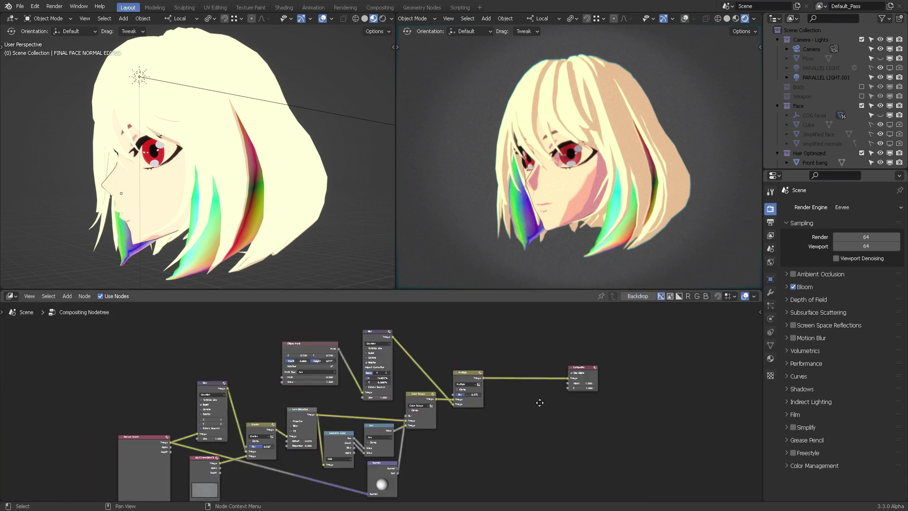
scroll(493, 424, down, 1)
middle_drag(249, 423, 293, 404)
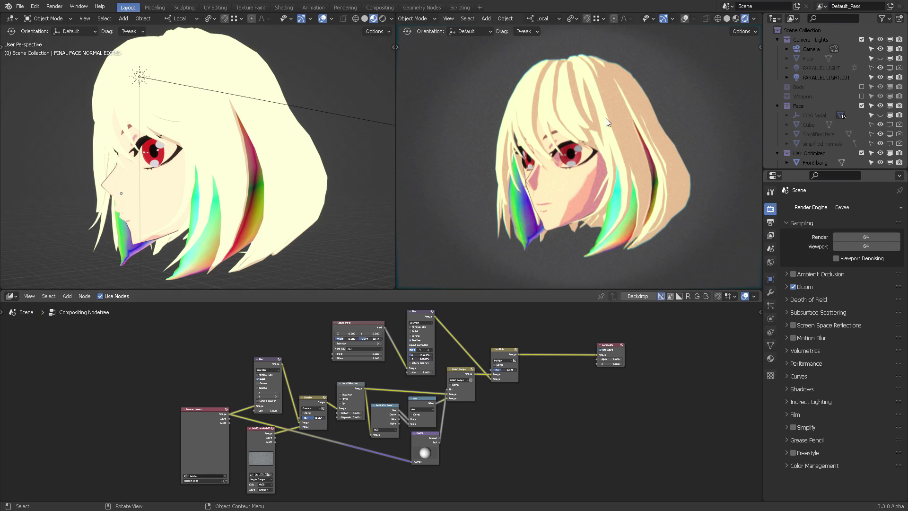
middle_drag(599, 129, 630, 169)
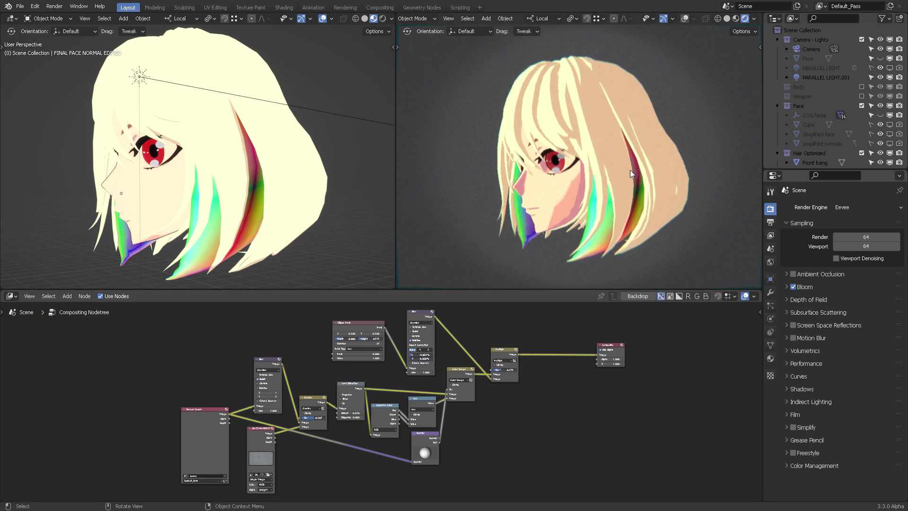
middle_drag(666, 208, 611, 183)
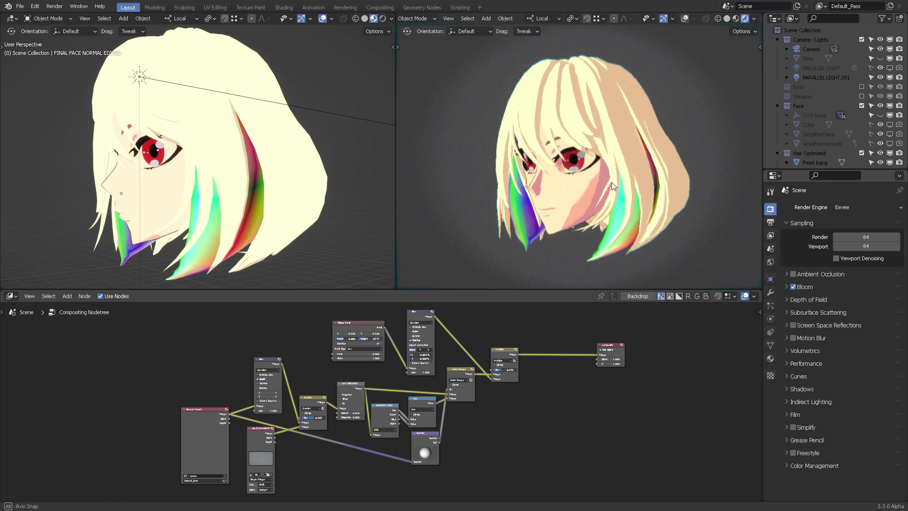
scroll(620, 177, up, 4)
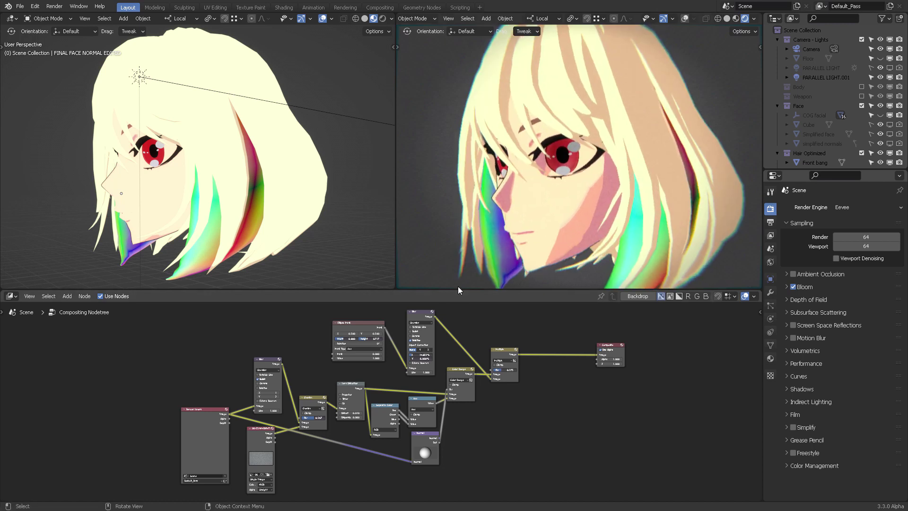
Shrink the compositor area to enlarge both 3D viewports and view the rendered head from another angle.
drag(458, 287, 459, 364)
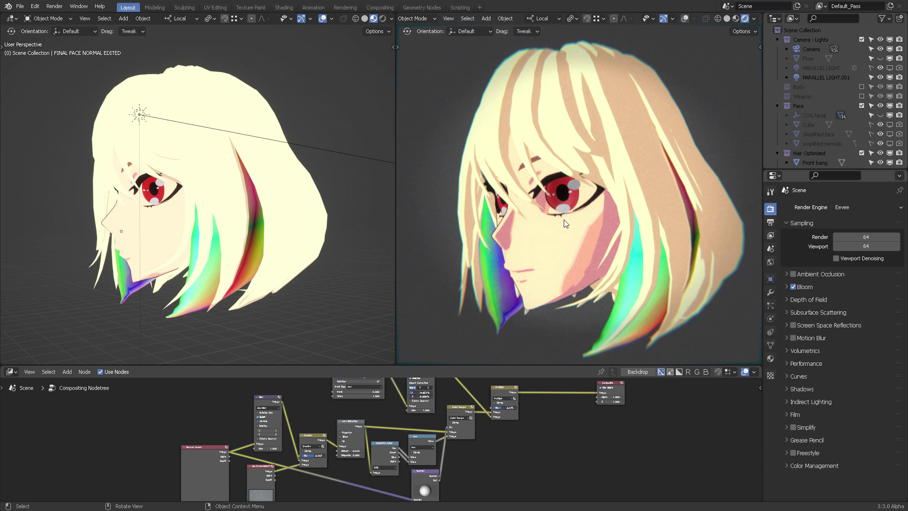
middle_drag(606, 198, 596, 196)
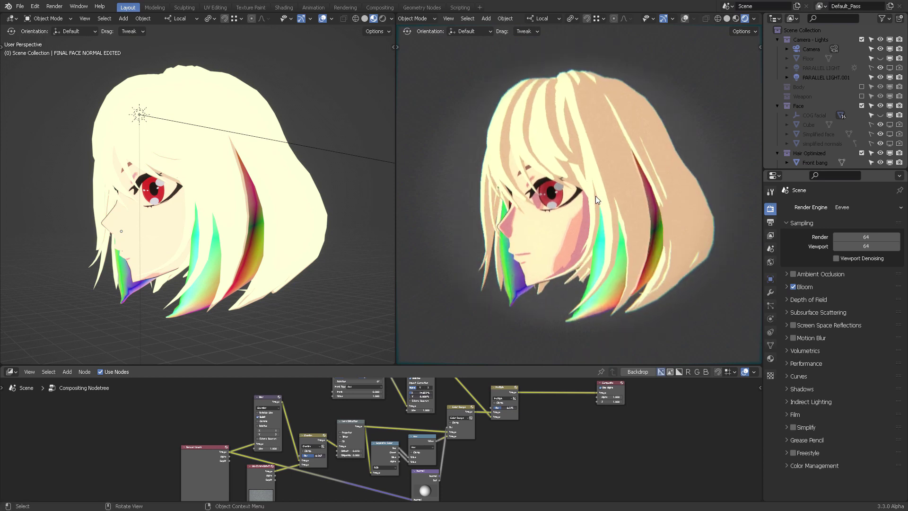